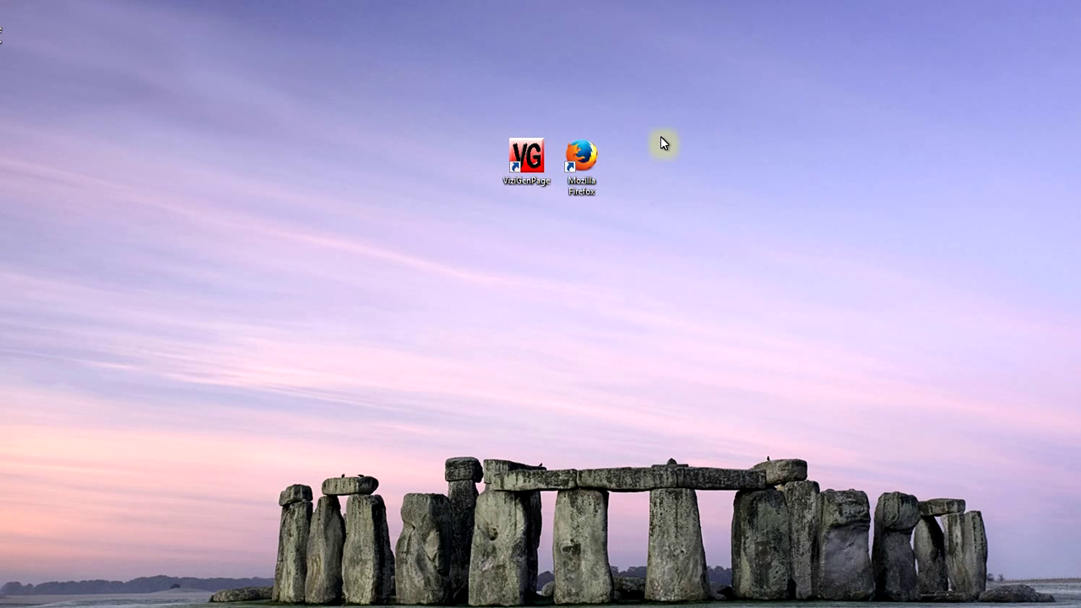
# Launch ViziGen-Page and open the project file KGSR_128.vgp from the ViziGen-Page Training Course folder
pyautogui.doubleClick(532, 165)
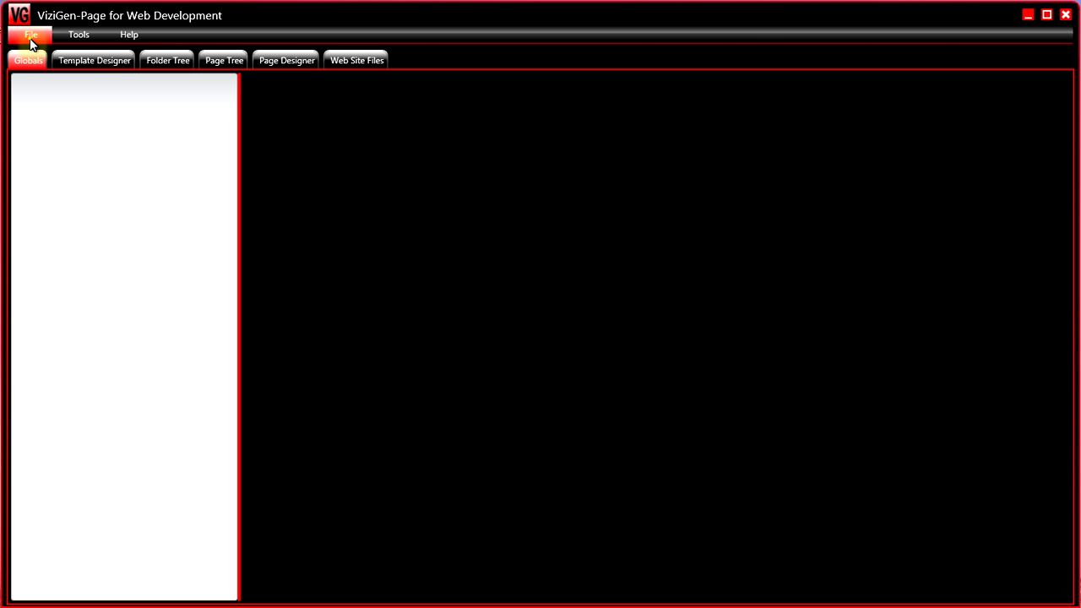
pyautogui.click(30, 40)
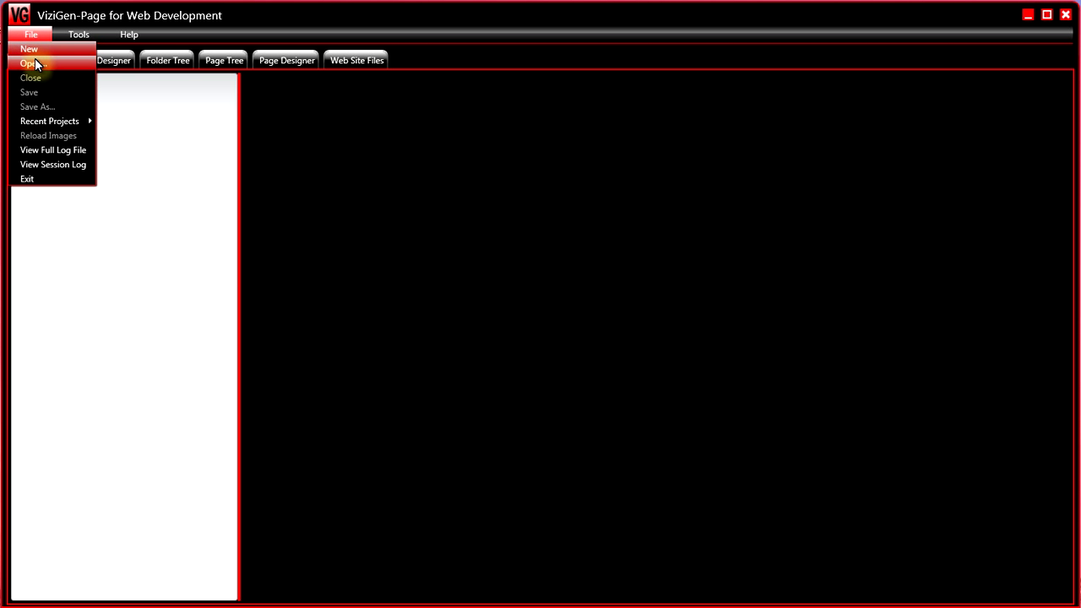
pyautogui.click(51, 64)
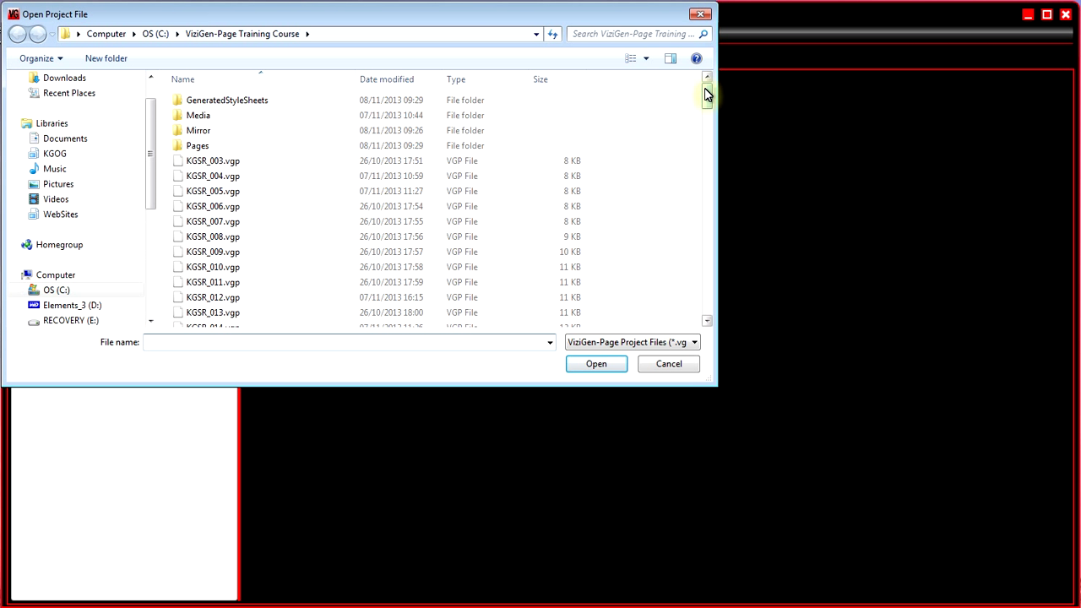
pyautogui.moveTo(706, 96); pyautogui.dragTo(712, 306)
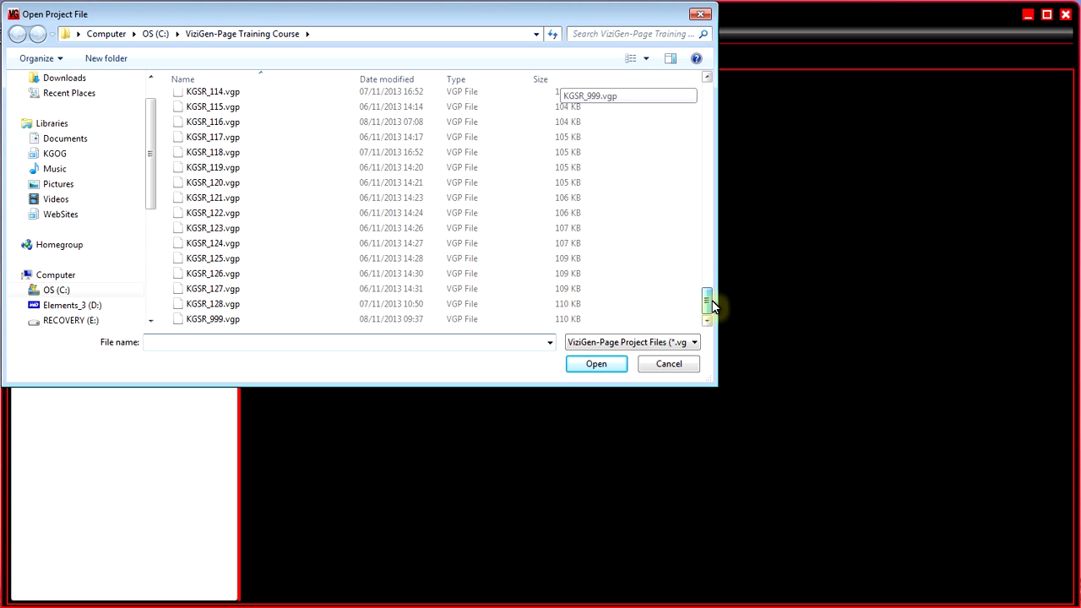
pyautogui.click(241, 304)
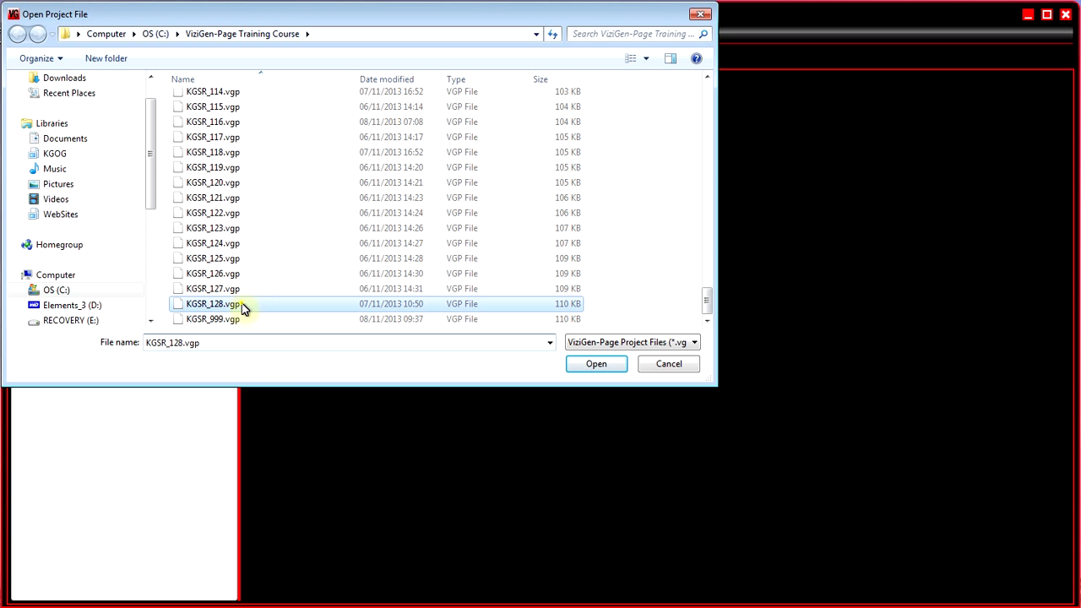
pyautogui.click(595, 366)
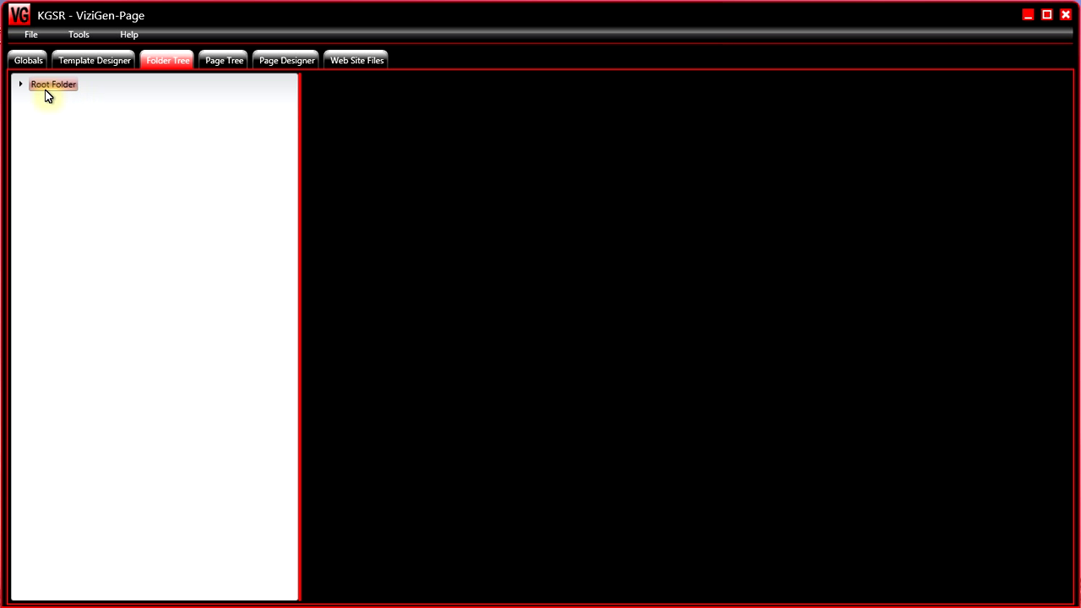
# Expand the root and Pages folders, select the Sunsets page and view it in the Page Designer
pyautogui.click(20, 85)
pyautogui.click(34, 117)
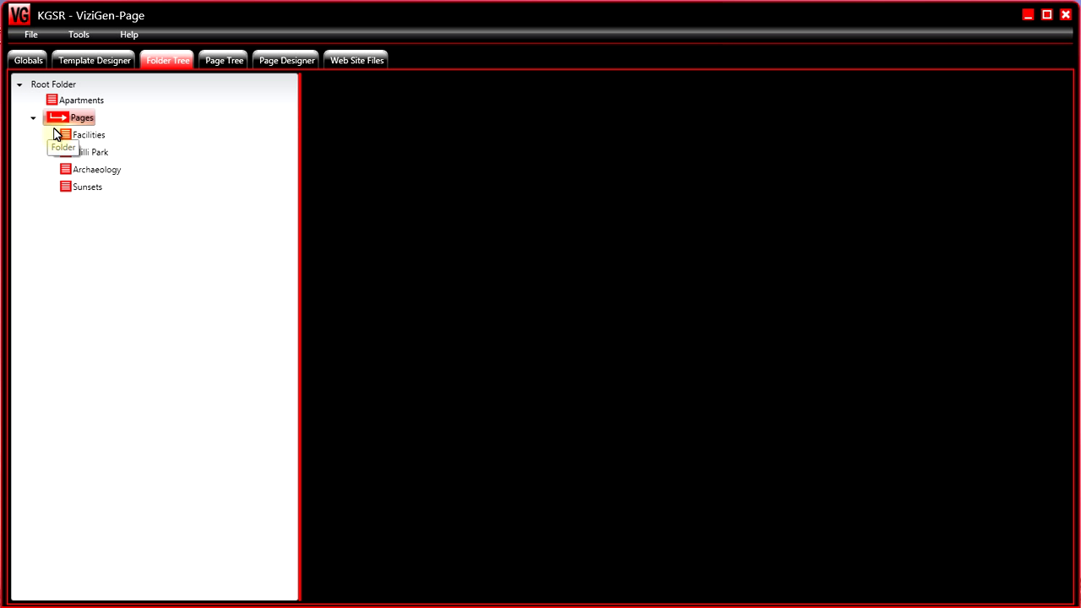
pyautogui.click(81, 186)
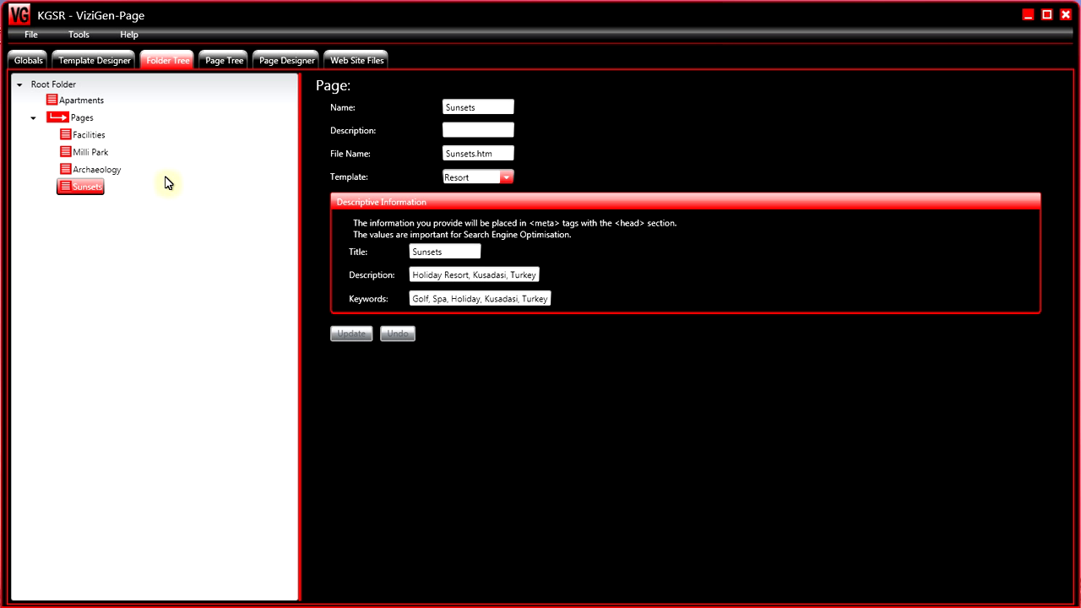
pyautogui.click(275, 62)
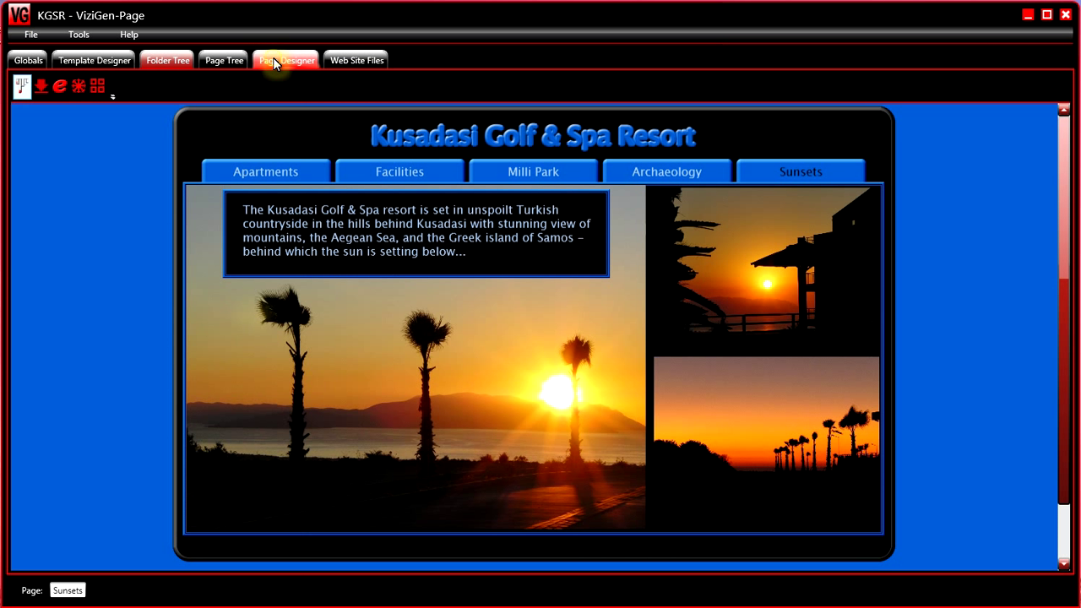
# Generate the project's web site files and minimise the ViziGen-Page window
pyautogui.click(350, 64)
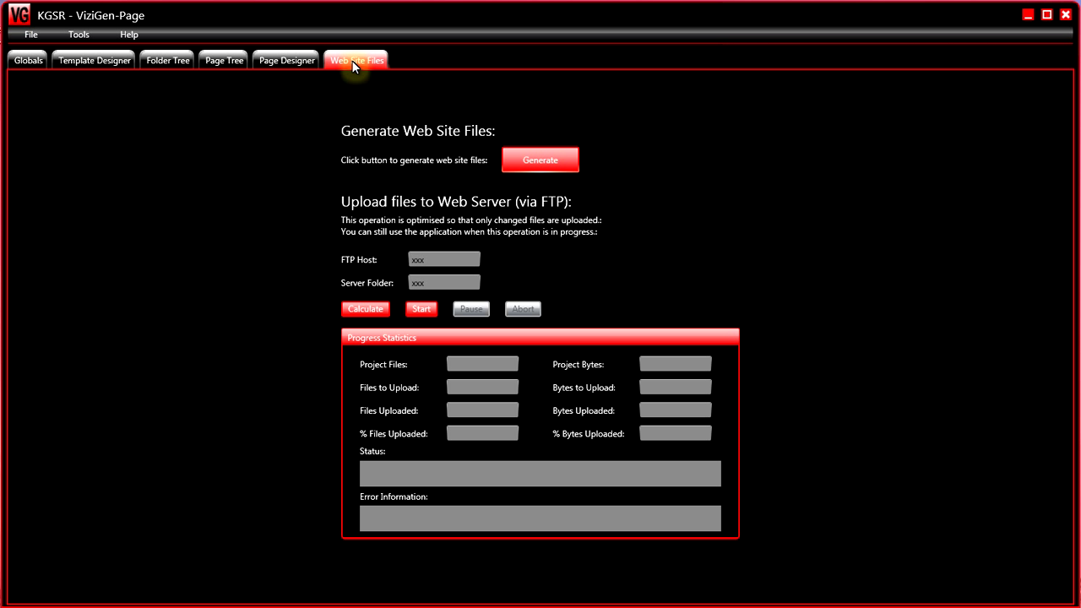
pyautogui.click(577, 163)
pyautogui.click(1025, 16)
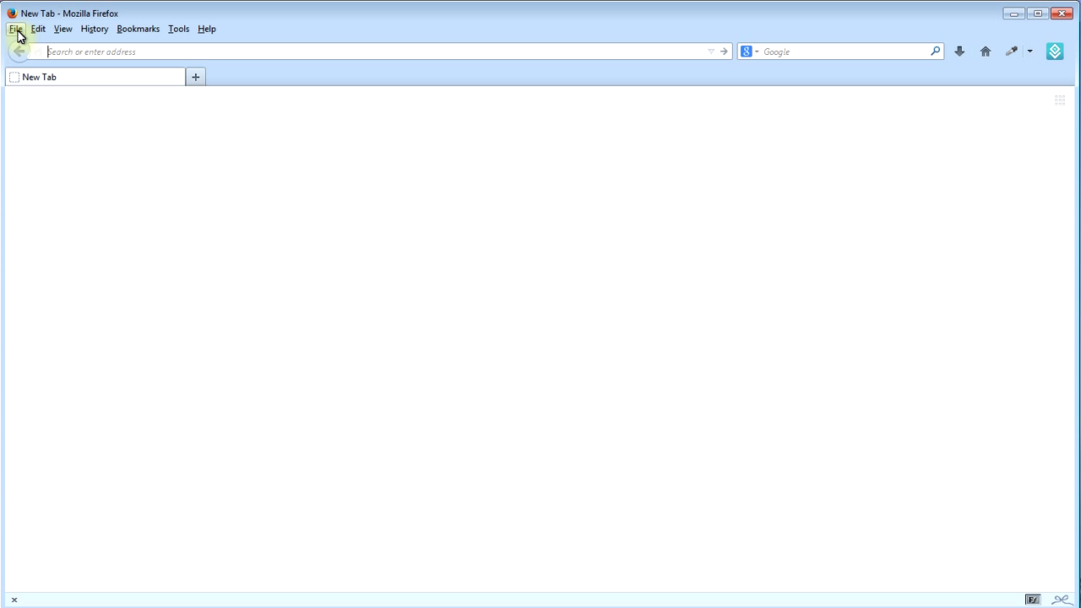
# Switch to Firefox and open index.htm from the ViziGen-Page Training Course folder on drive C
pyautogui.click(16, 31)
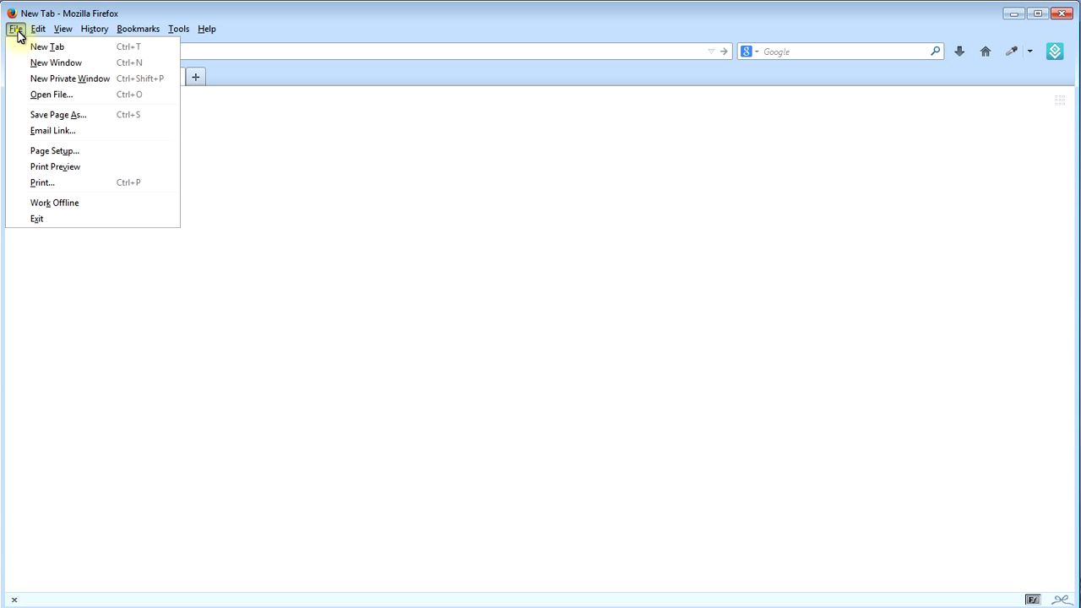
pyautogui.click(61, 101)
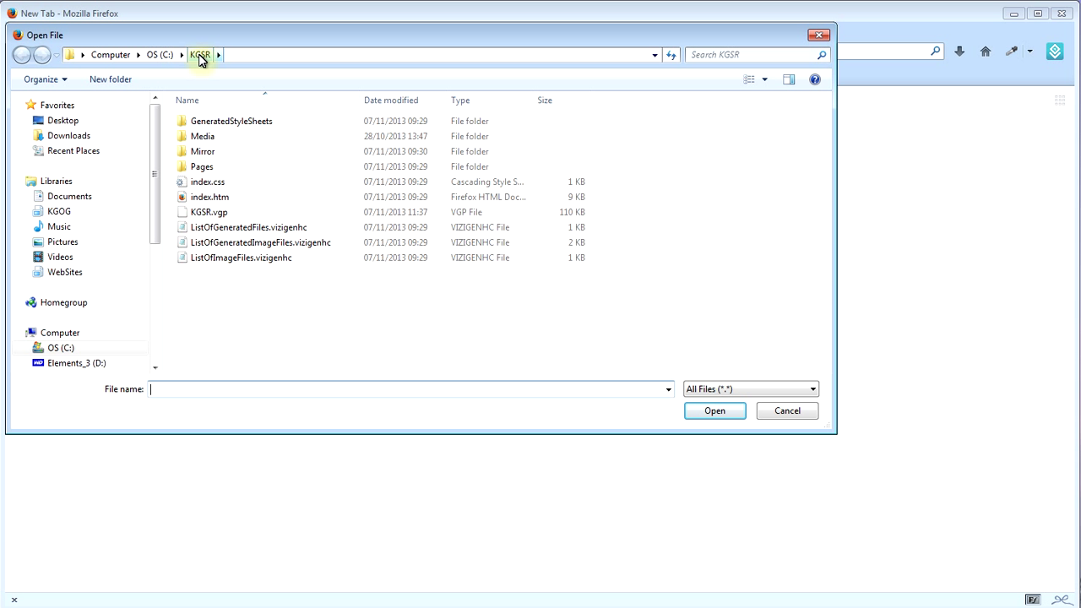
pyautogui.click(182, 55)
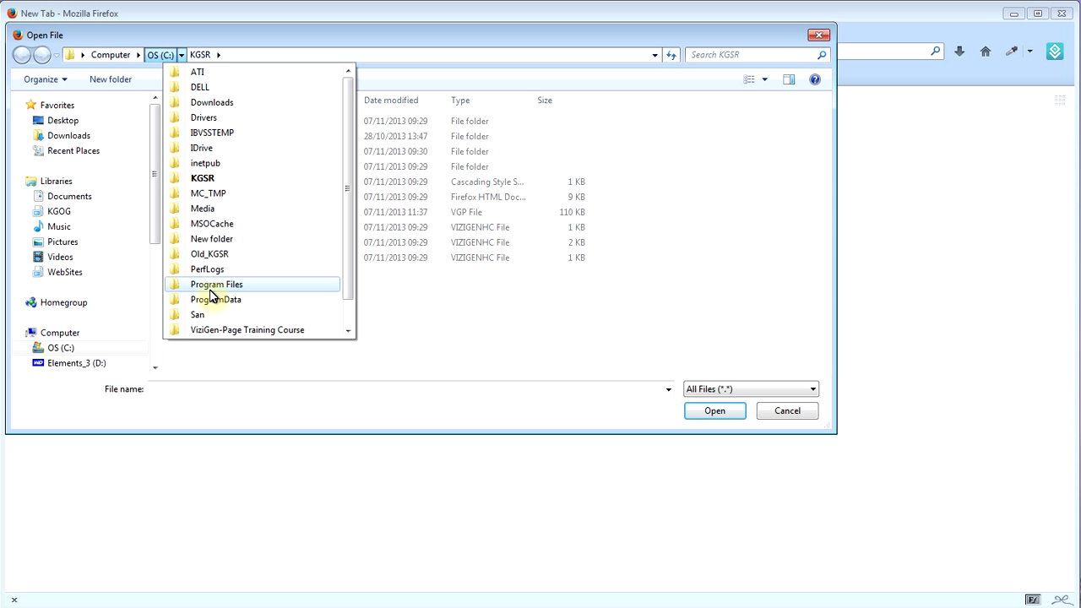
pyautogui.click(229, 330)
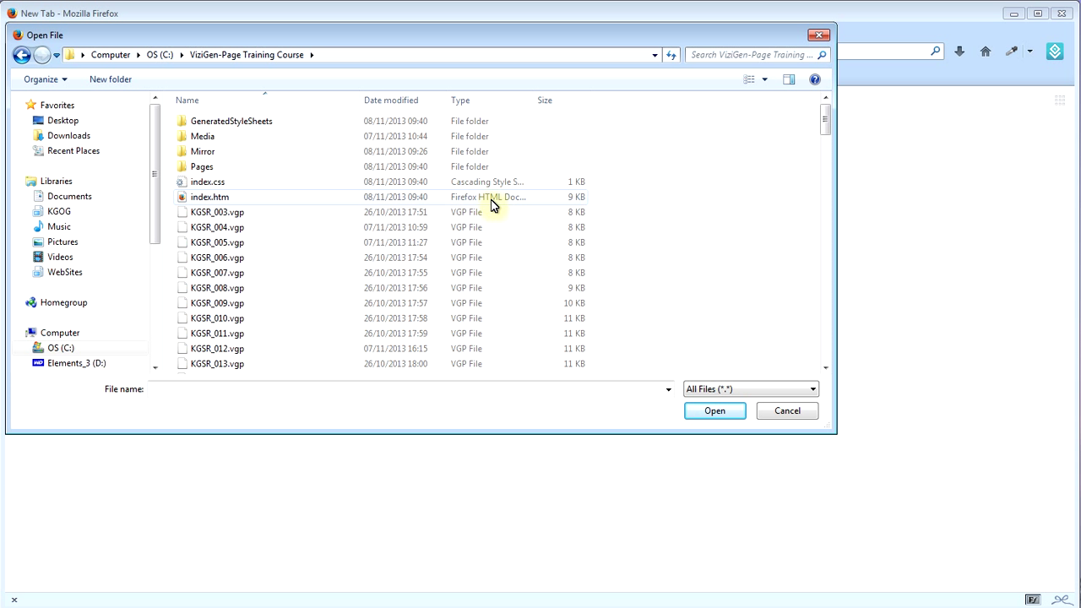
pyautogui.doubleClick(209, 199)
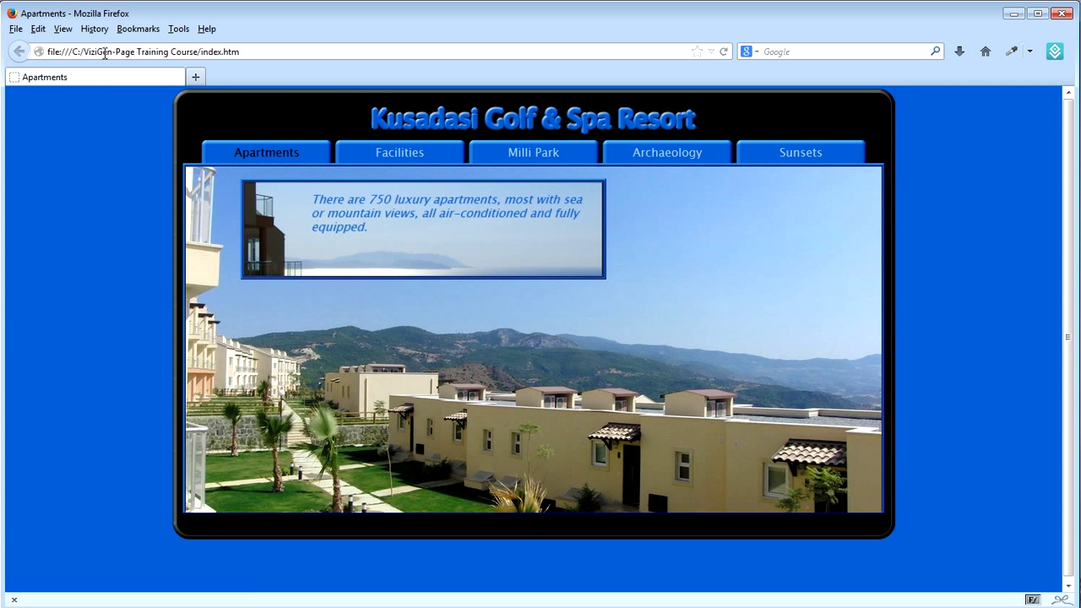
# Check the site's navigation by visiting the Facilities, Milli Park, Archaeology and Sunsets pages, ending on Archaeology
pyautogui.click(371, 155)
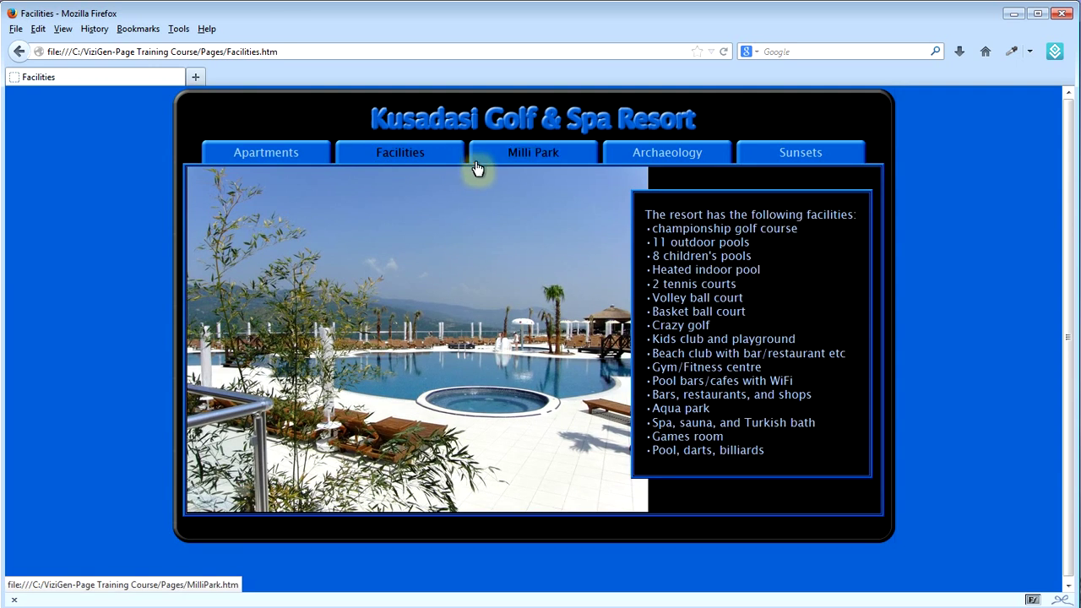
pyautogui.click(520, 163)
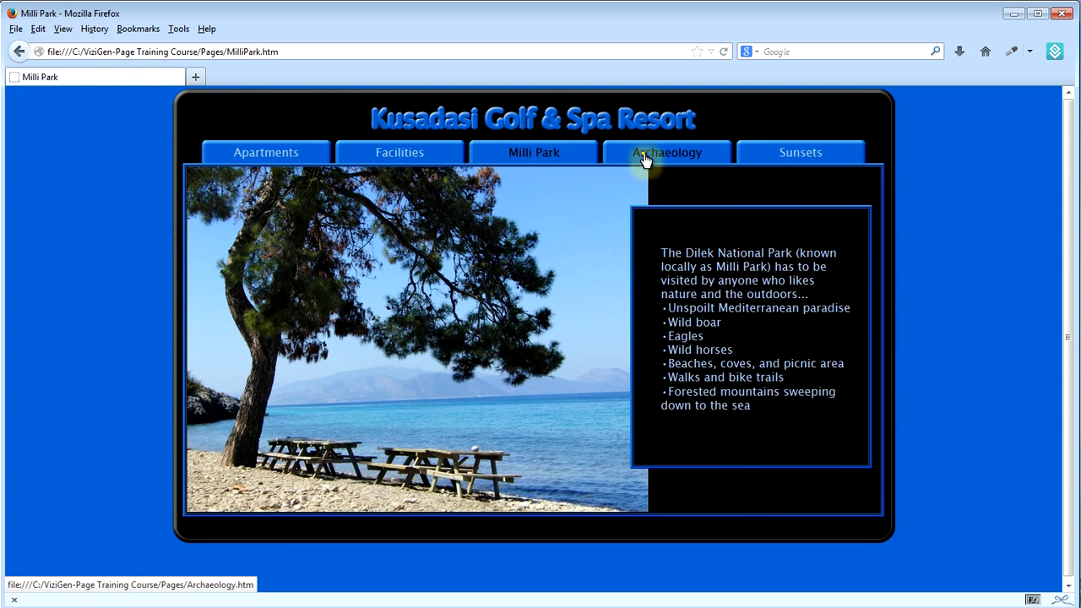
pyautogui.click(674, 160)
pyautogui.click(785, 160)
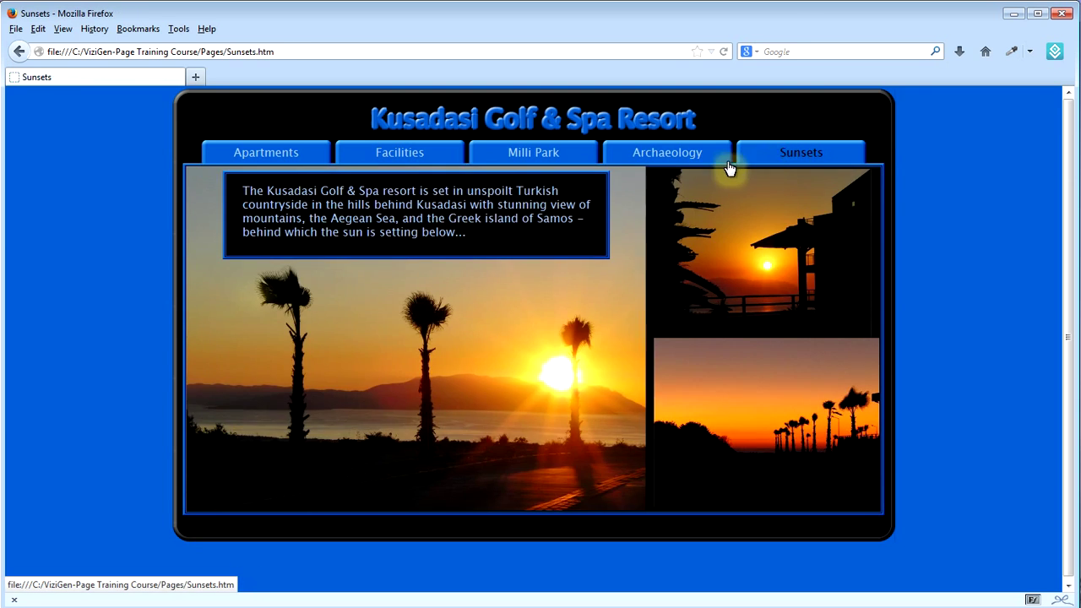
pyautogui.click(679, 161)
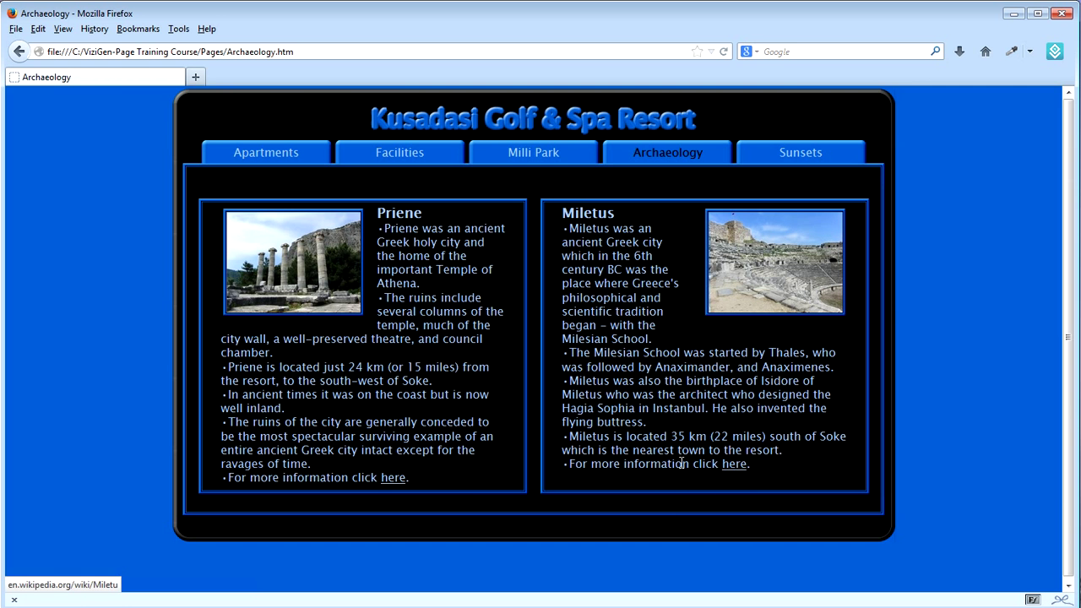
# Test the "here" links for Priene and Miletus on the Archaeology page
pyautogui.click(393, 479)
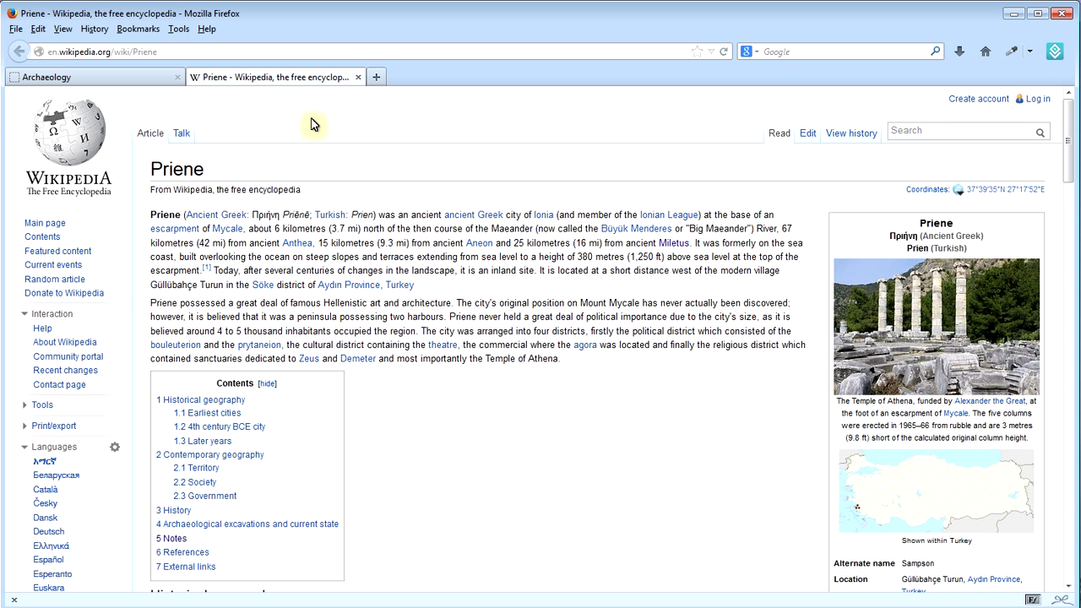
pyautogui.click(122, 77)
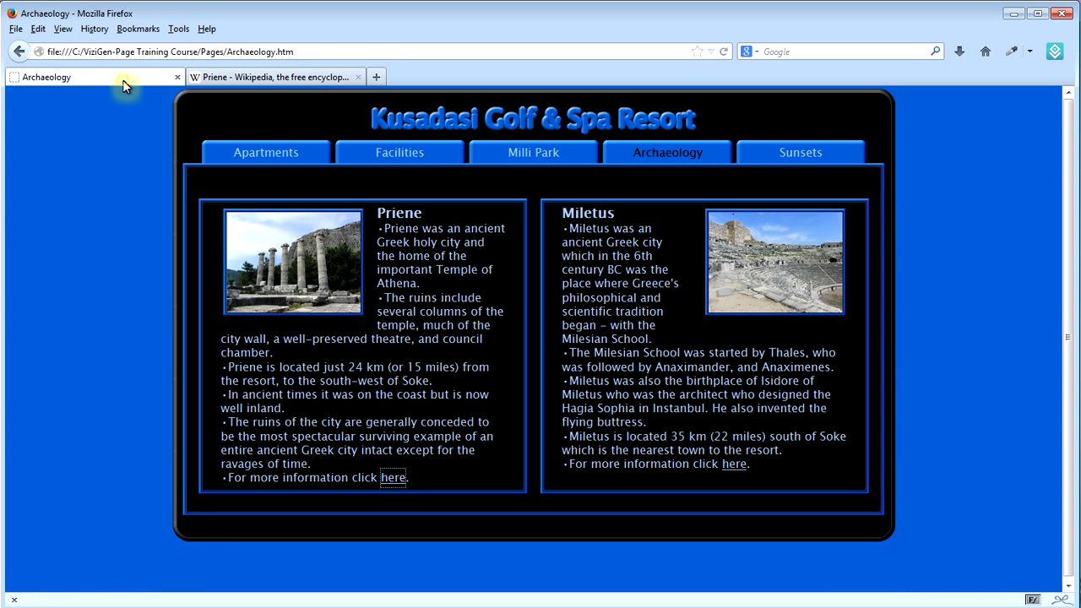
pyautogui.click(732, 469)
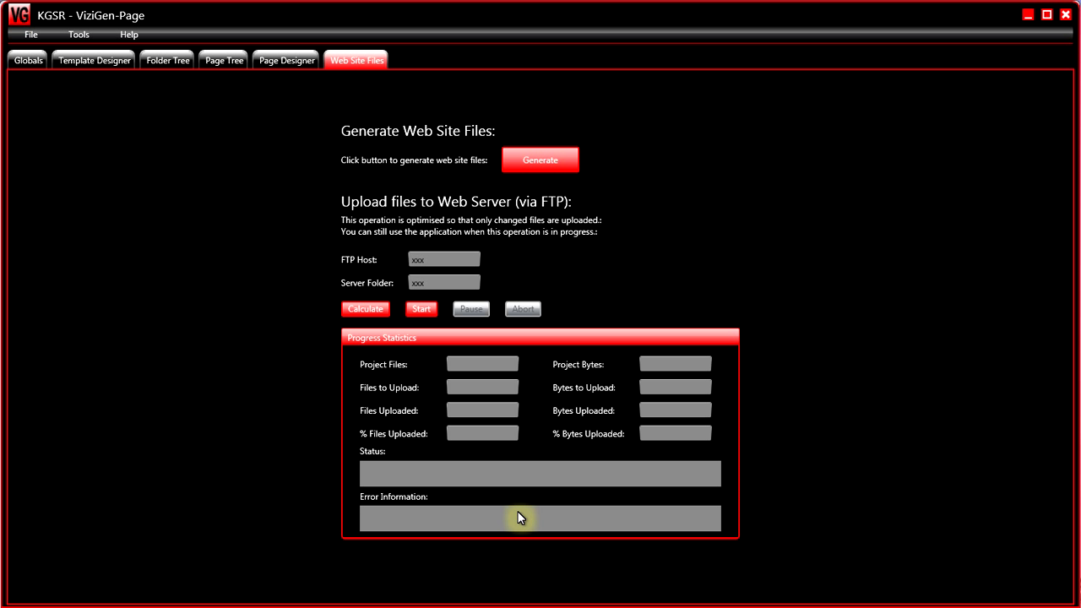
# Switch to ViziGen-Page and open the Archaeology page in the Page Designer
pyautogui.click(168, 65)
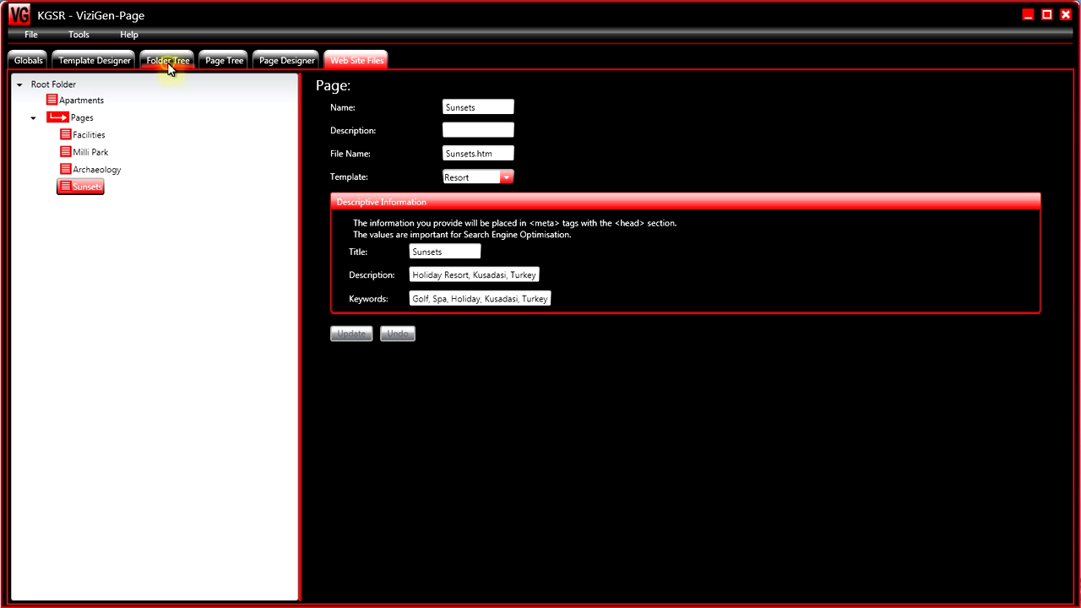
pyautogui.click(88, 170)
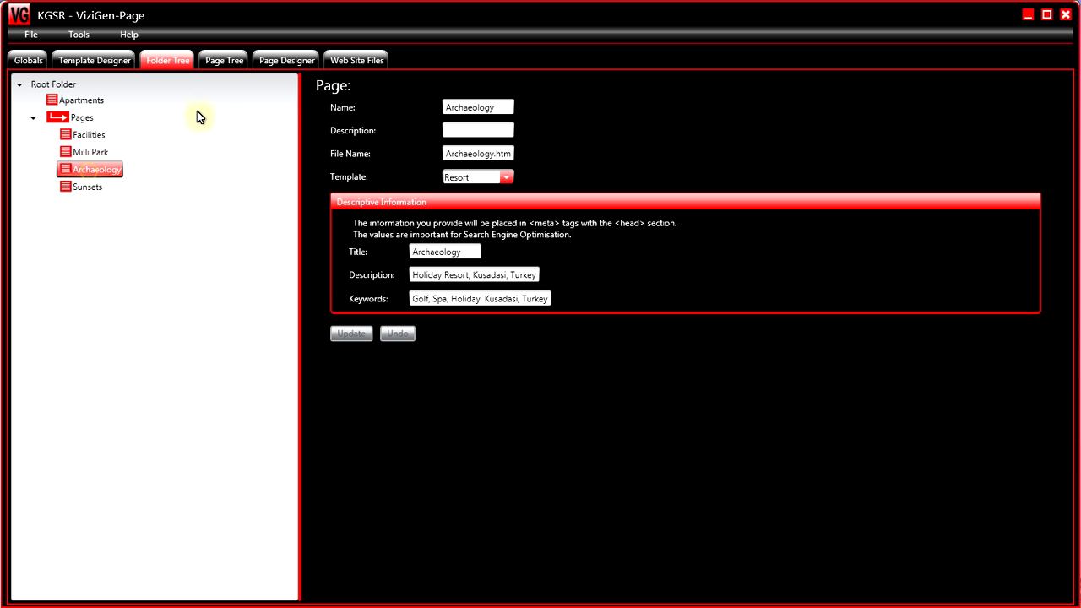
pyautogui.click(281, 59)
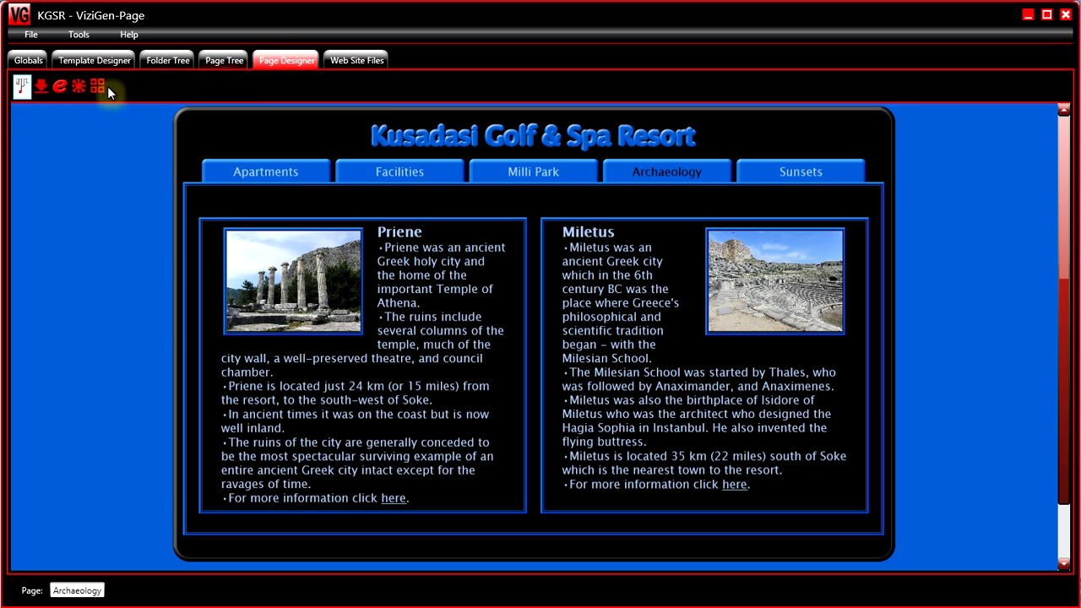
pyautogui.click(59, 85)
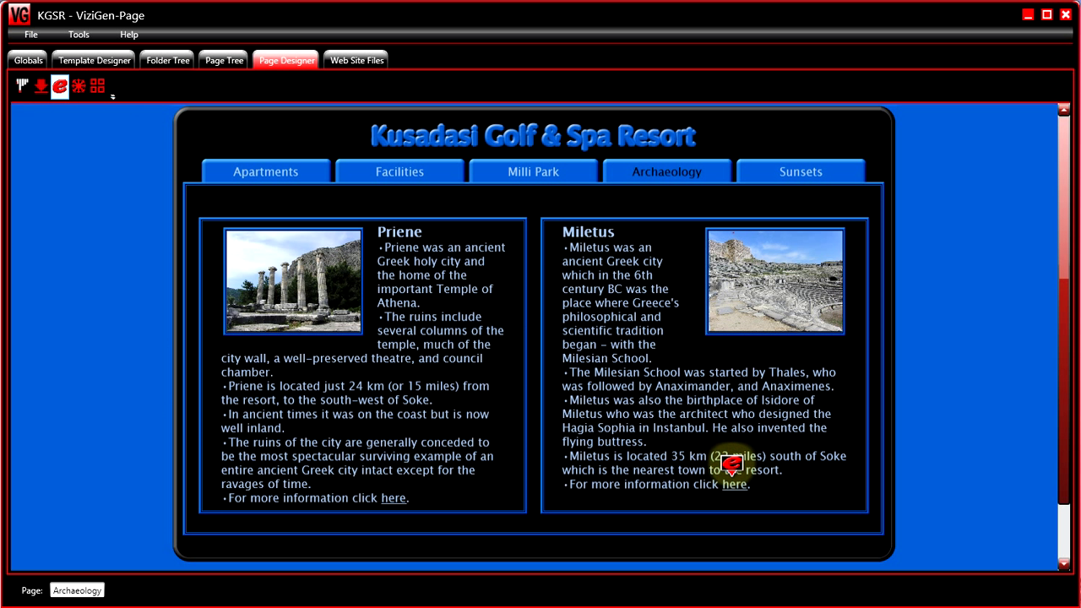
pyautogui.click(729, 484)
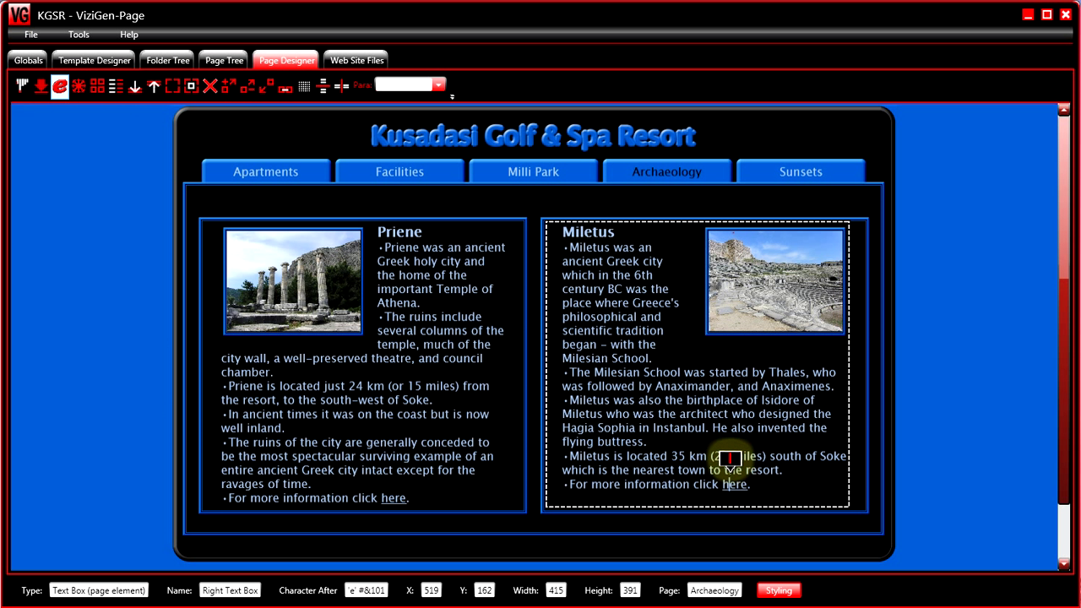
pyautogui.click(285, 87)
pyautogui.click(705, 252)
pyautogui.write('s')
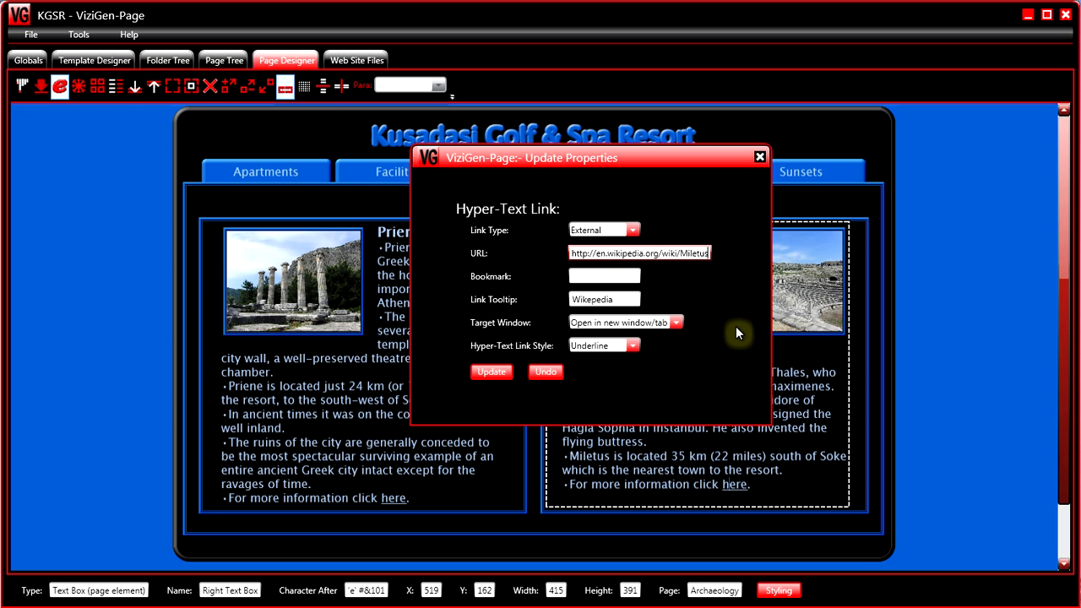
pyautogui.click(493, 371)
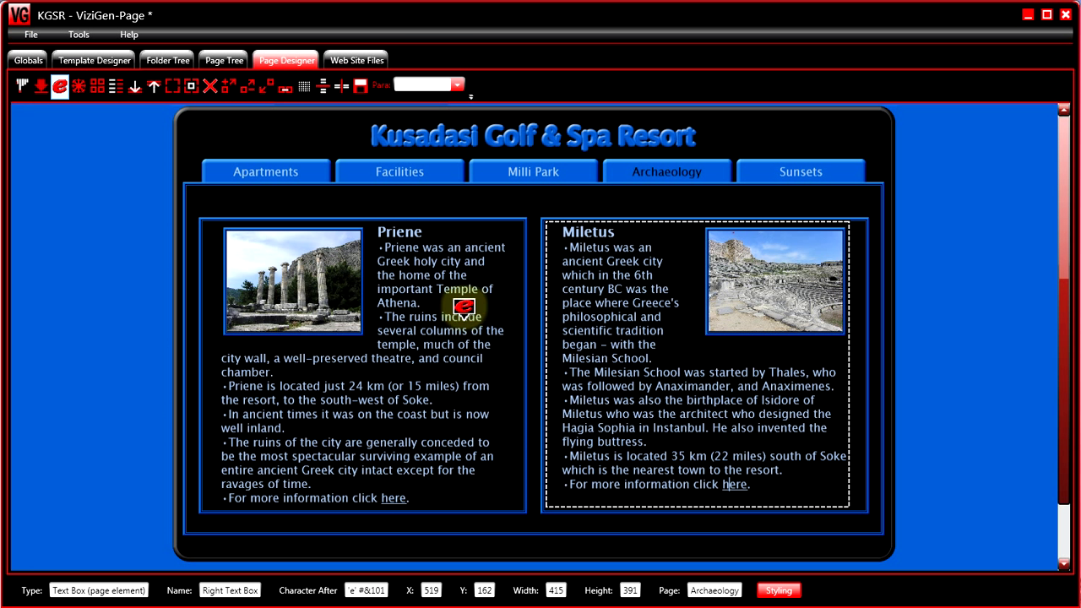
# Save the project and regenerate the web site files
pyautogui.click(360, 86)
pyautogui.click(353, 61)
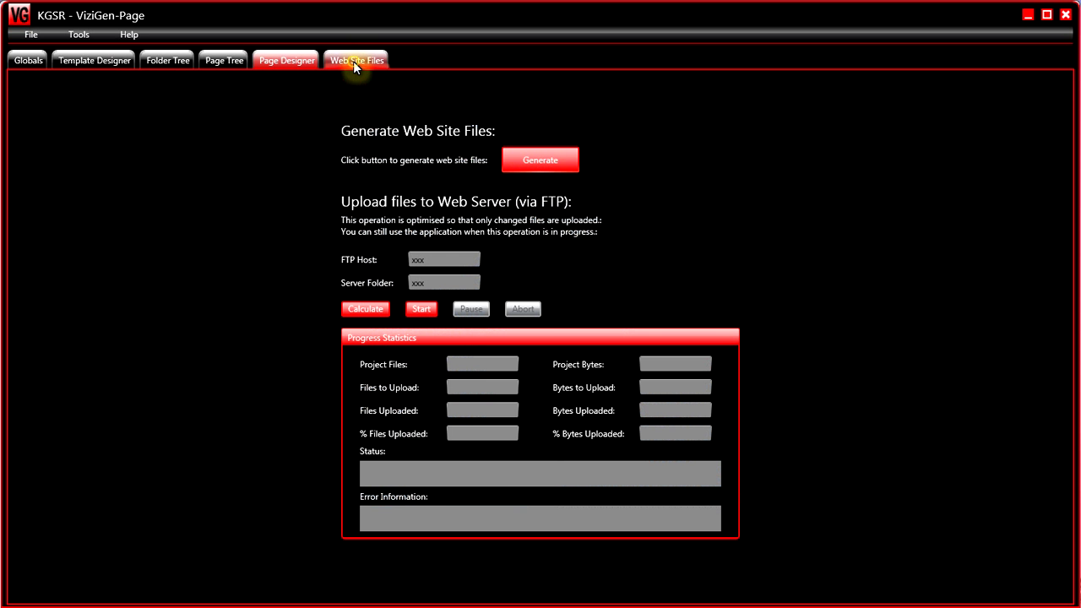
pyautogui.click(539, 157)
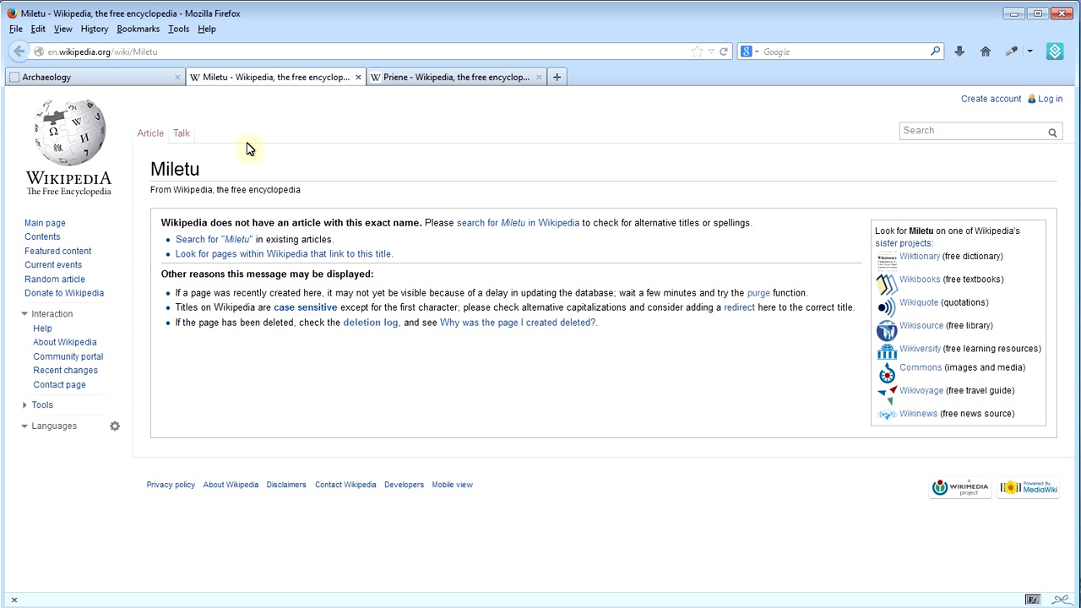
# Switch to Firefox, reload the Archaeology page and retest the Miletus "here" link
pyautogui.click(140, 76)
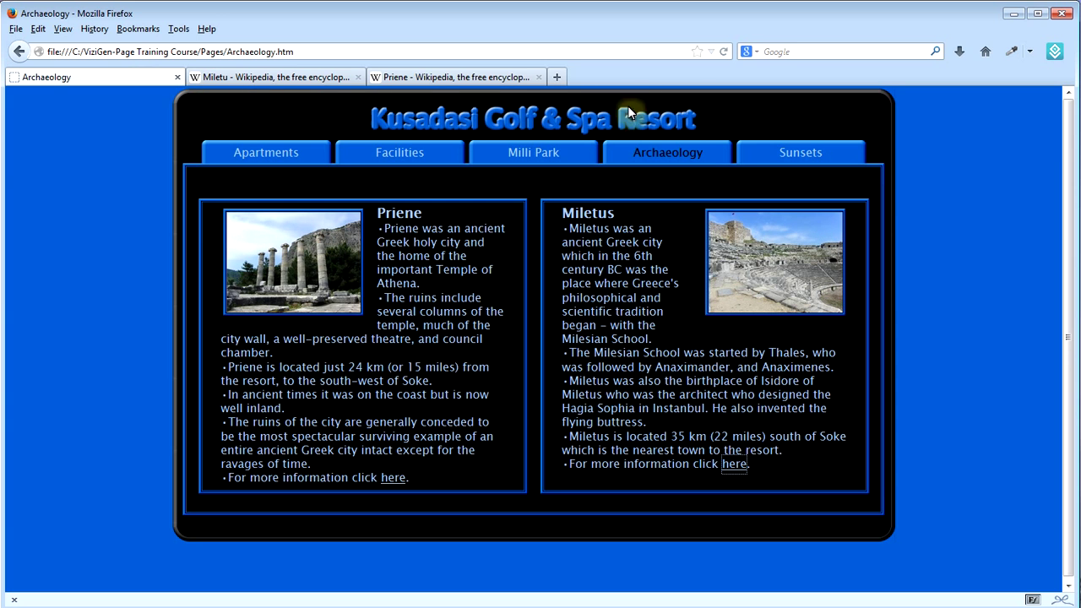
pyautogui.click(724, 51)
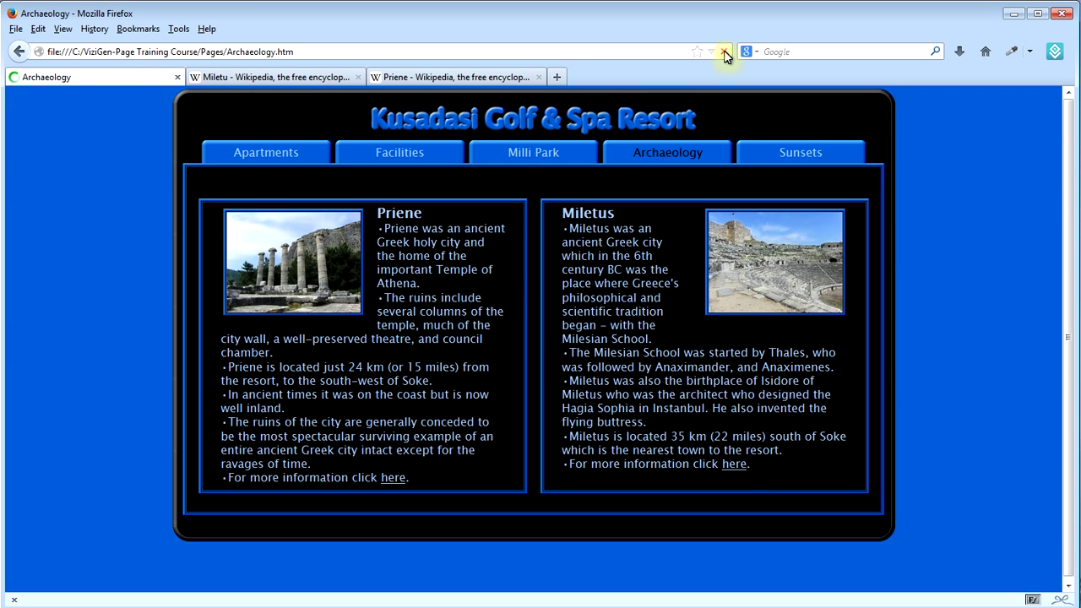
pyautogui.click(735, 466)
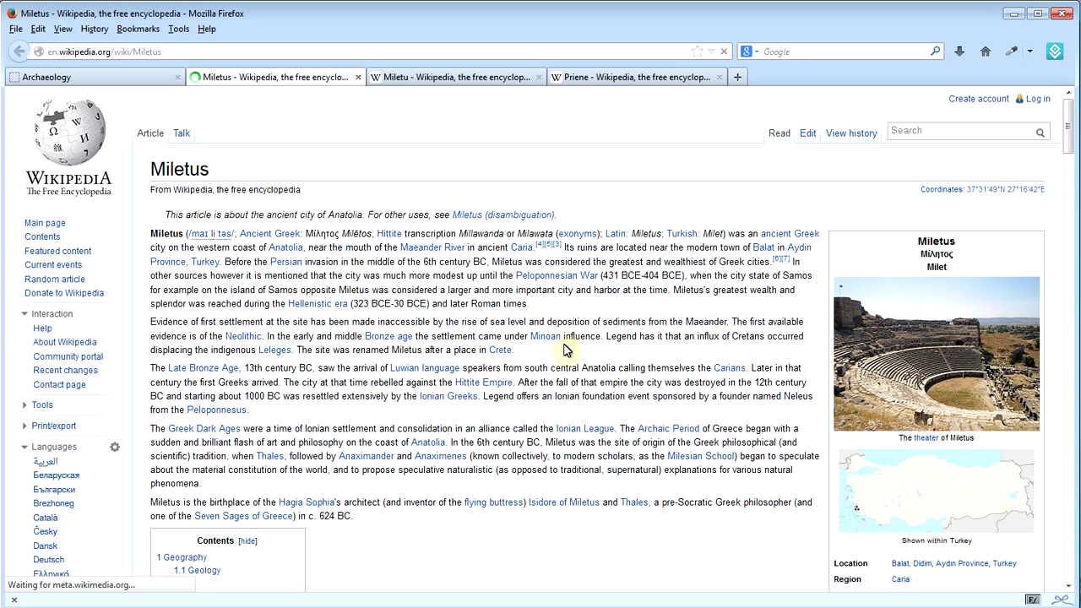